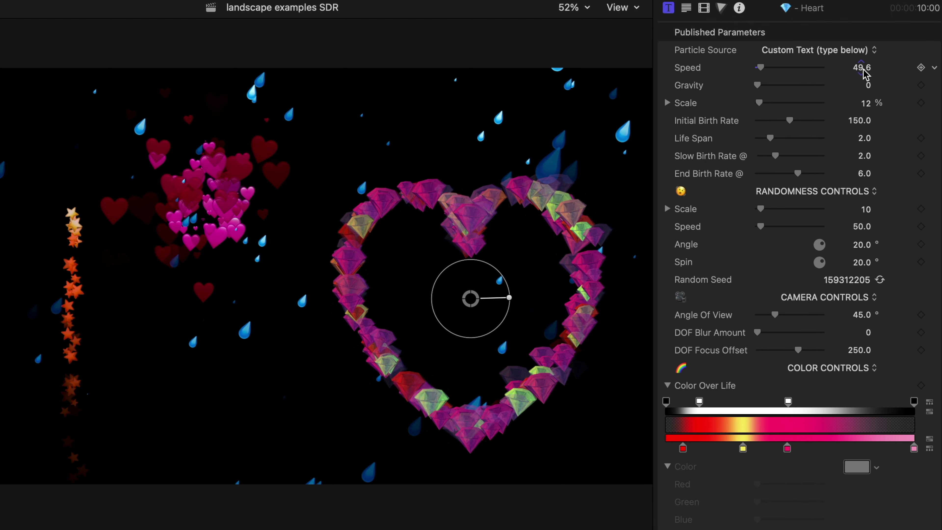
# - Adjust the particle speed of the Heart title
pyautogui.moveTo(861, 68); pyautogui.dragTo(868, 88)
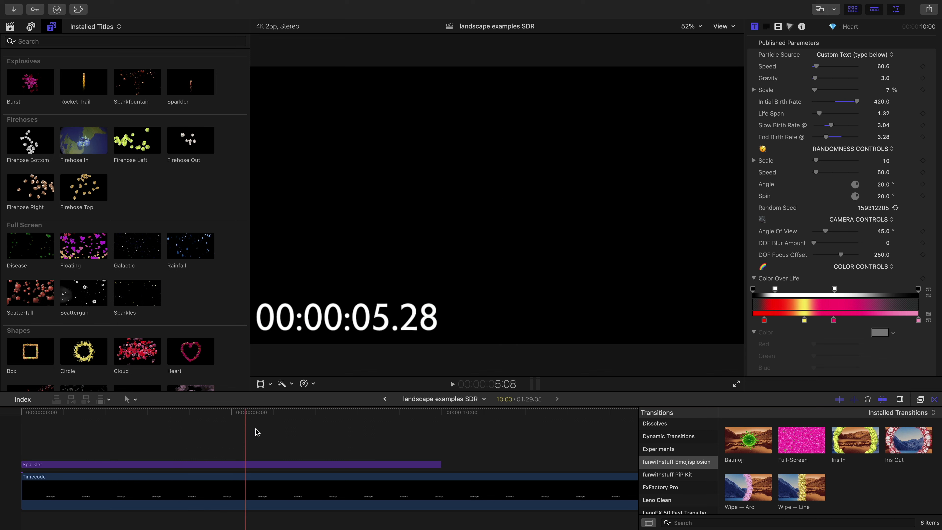
# - Retrim the end of the Sparkler title to durations of 3:23, 2:20 and 6:12, and slide the title along the timeline
pyautogui.moveTo(442, 465); pyautogui.dragTo(184, 465)
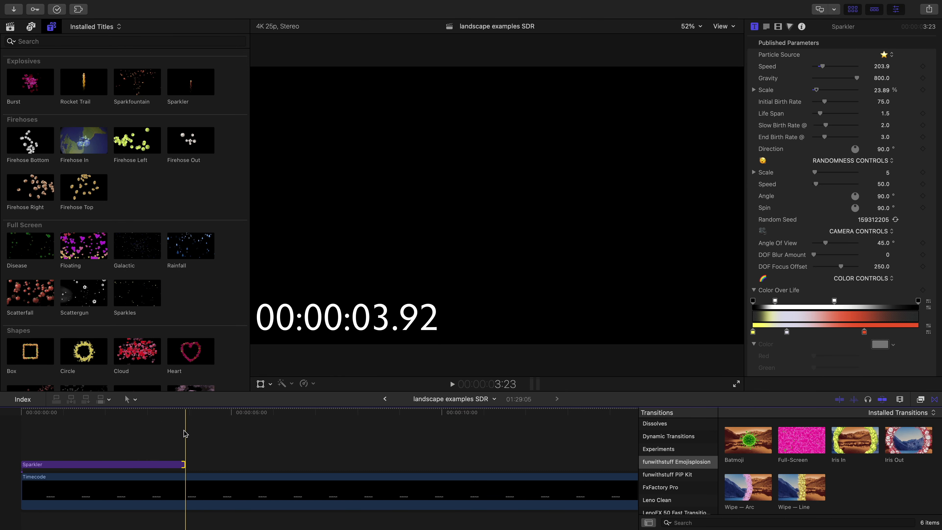
pyautogui.moveTo(184, 465); pyautogui.dragTo(137, 465)
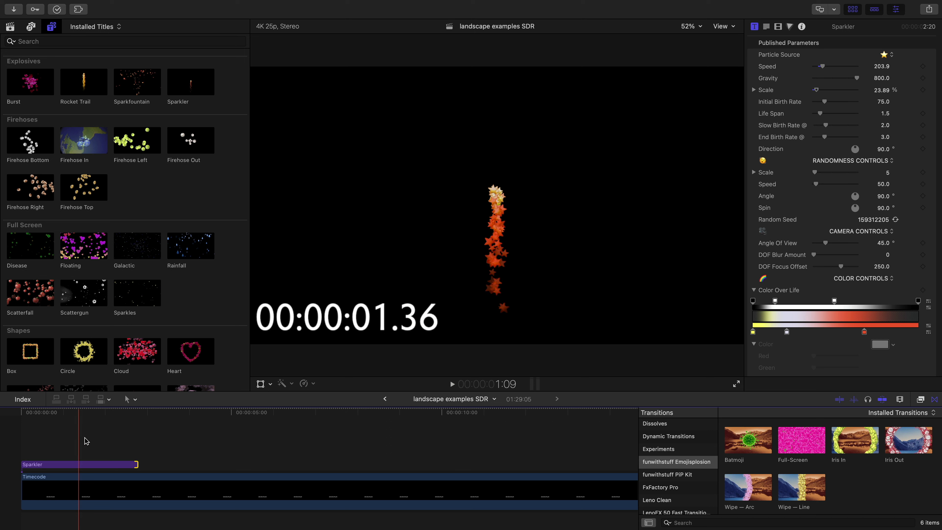
pyautogui.moveTo(137, 464); pyautogui.dragTo(292, 462)
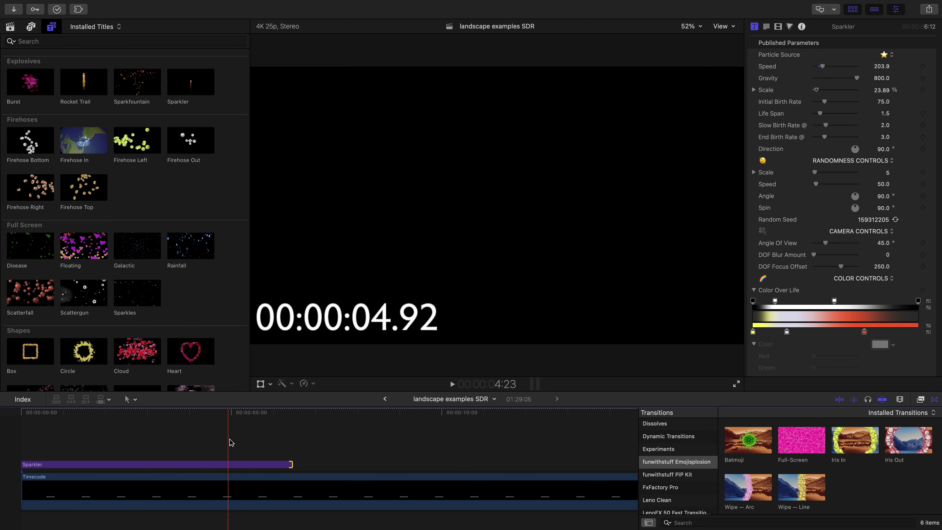
pyautogui.click(190, 464)
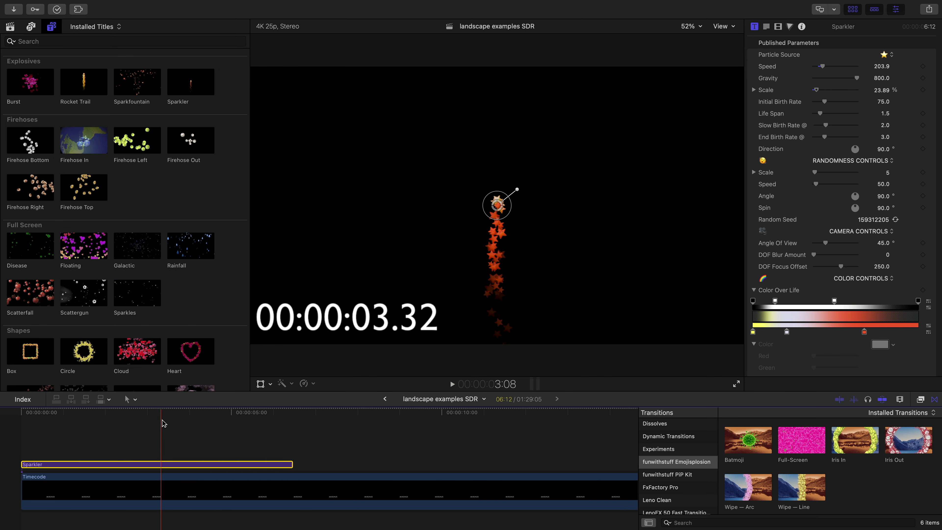
pyautogui.moveTo(163, 464); pyautogui.dragTo(272, 464)
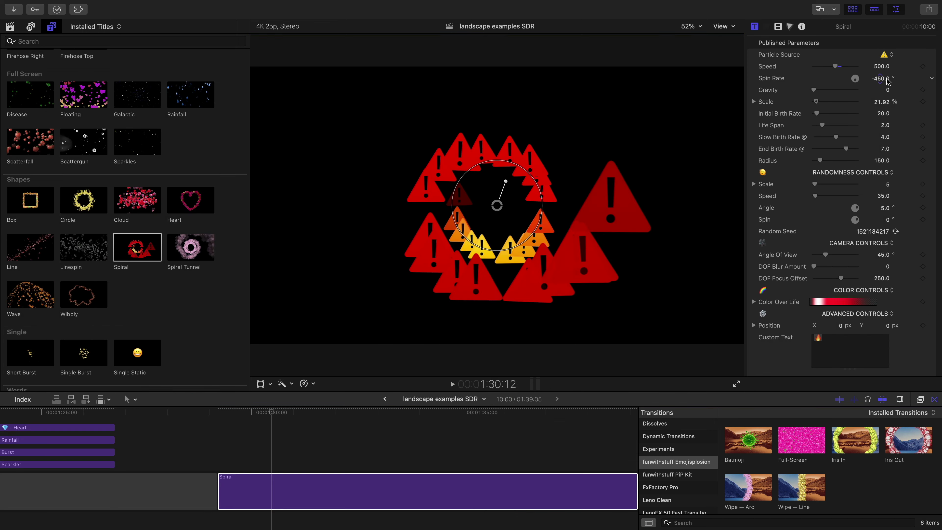
# - Raise the Spiral title's Spin Rate to 454.4°, playing the title from its start to check the motion
pyautogui.moveTo(887, 82); pyautogui.dragTo(887, 22)
pyautogui.click(218, 414)
pyautogui.press('space')
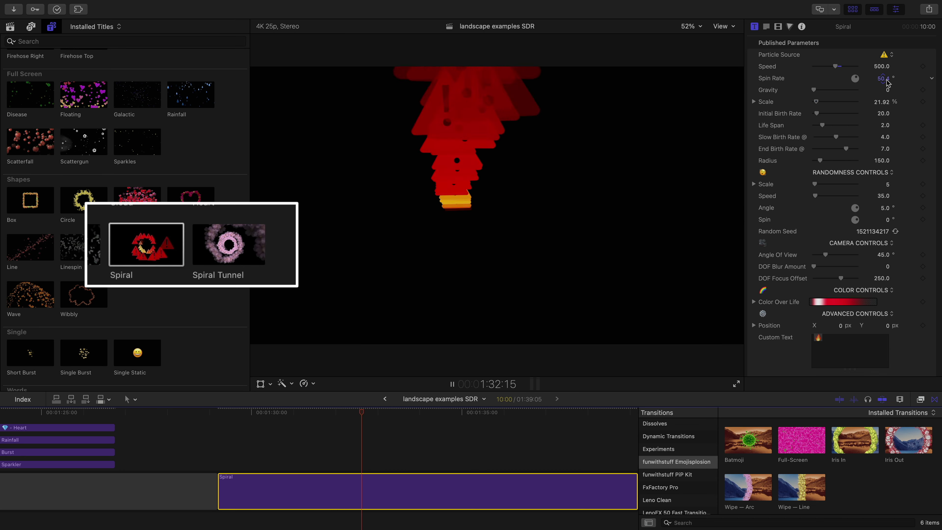
pyautogui.moveTo(885, 80); pyautogui.dragTo(886, 33)
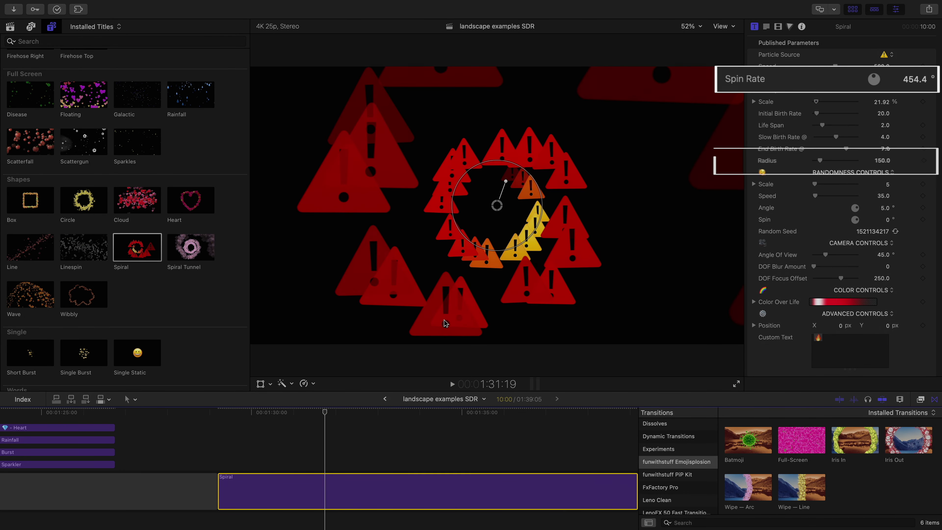
# - Set the Spiral's Radius to 193 and play back the title
pyautogui.moveTo(535, 241); pyautogui.dragTo(549, 250)
pyautogui.moveTo(912, 163)
pyautogui.mouseDown()
pyautogui.moveTo(912, 129)
pyautogui.moveTo(907, 162)
pyautogui.moveTo(894, 162)
pyautogui.mouseUp()
pyautogui.press('space')
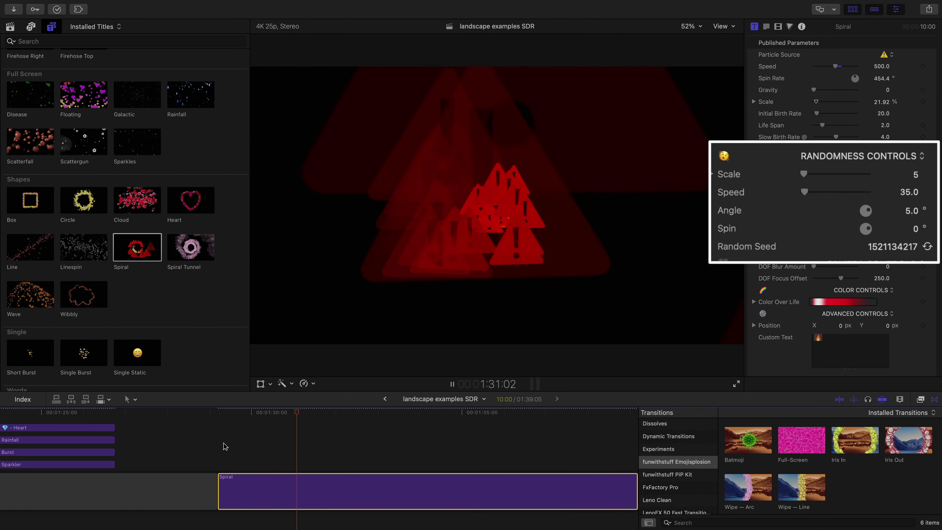
pyautogui.press('space')
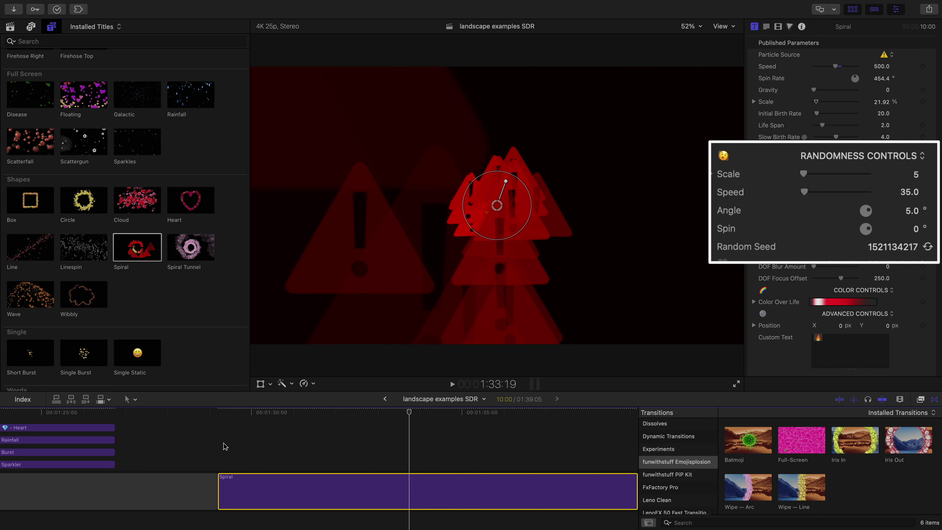
# - Set the Spiral's randomness Scale to 13, Speed to 248, Angle to 1° and Spin to 1052°, and preview the result
pyautogui.moveTo(805, 173); pyautogui.dragTo(829, 174)
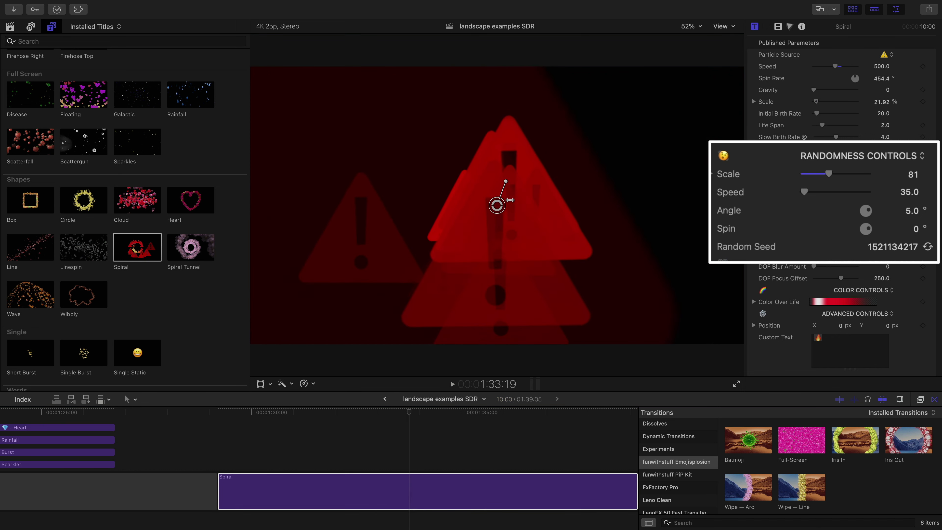
pyautogui.click(365, 492)
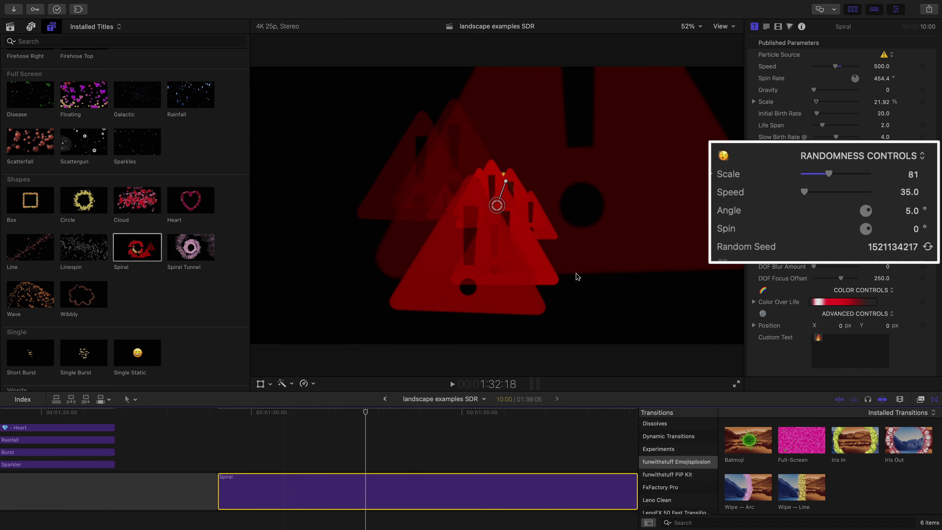
pyautogui.moveTo(830, 174); pyautogui.dragTo(818, 193)
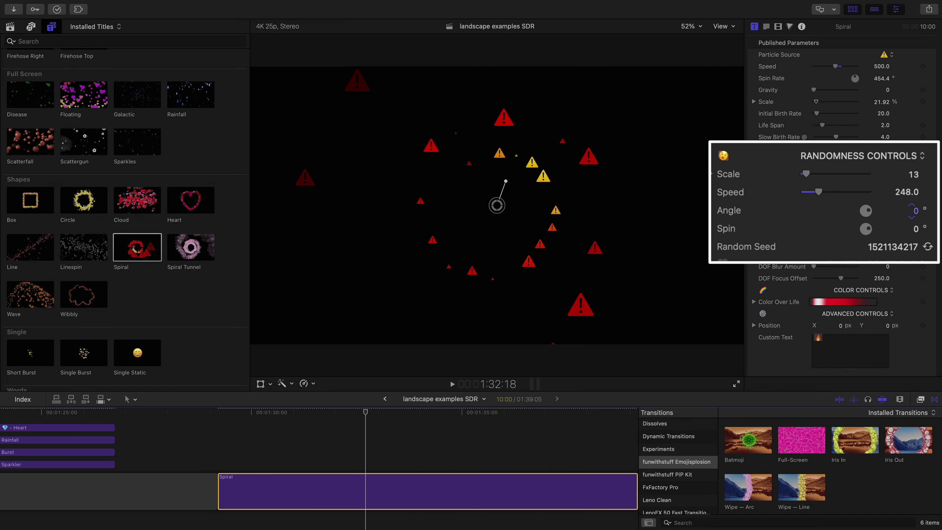
pyautogui.press('space')
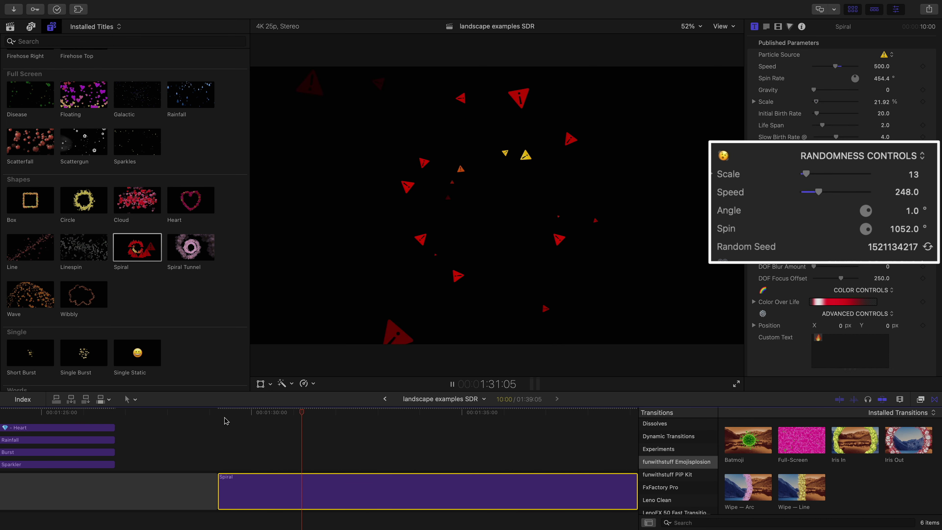
pyautogui.press('space')
# - Increase the Spiral's particle Scale to 64% and play back the title
pyautogui.moveTo(817, 102); pyautogui.dragTo(821, 105)
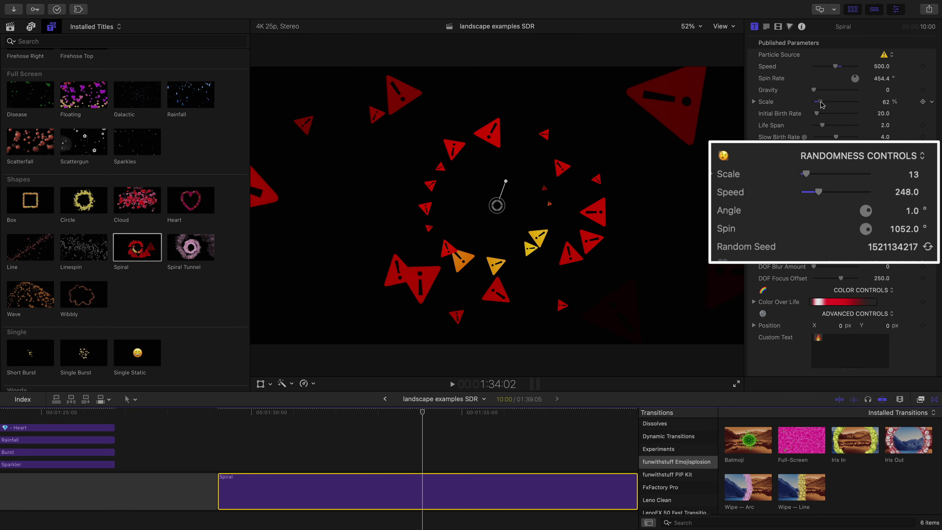
pyautogui.press('space')
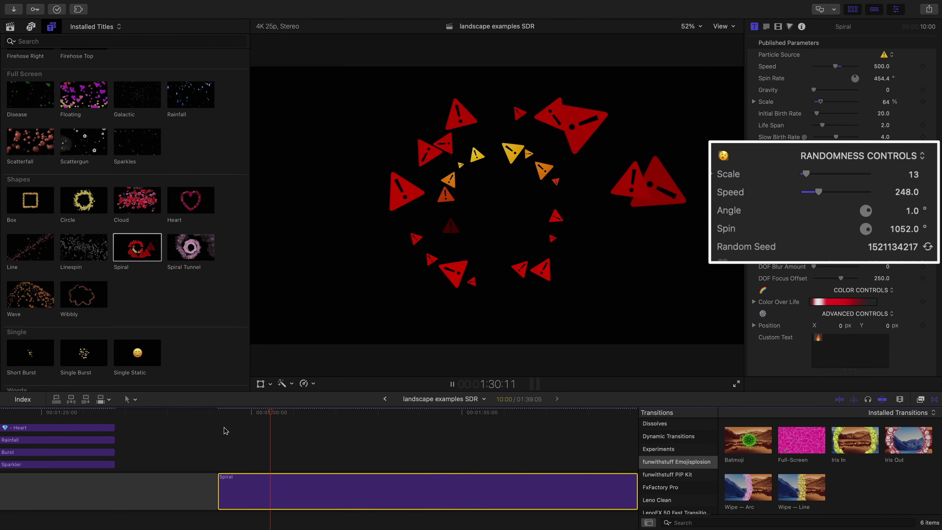
pyautogui.press('space')
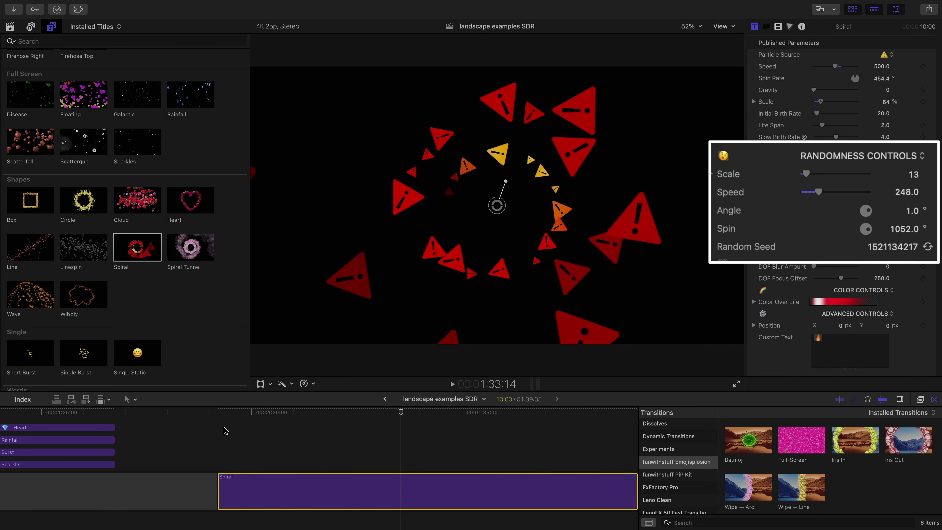
# - Regenerate the Spiral's random seed four times and preview the new particle arrangement
pyautogui.click(931, 248)
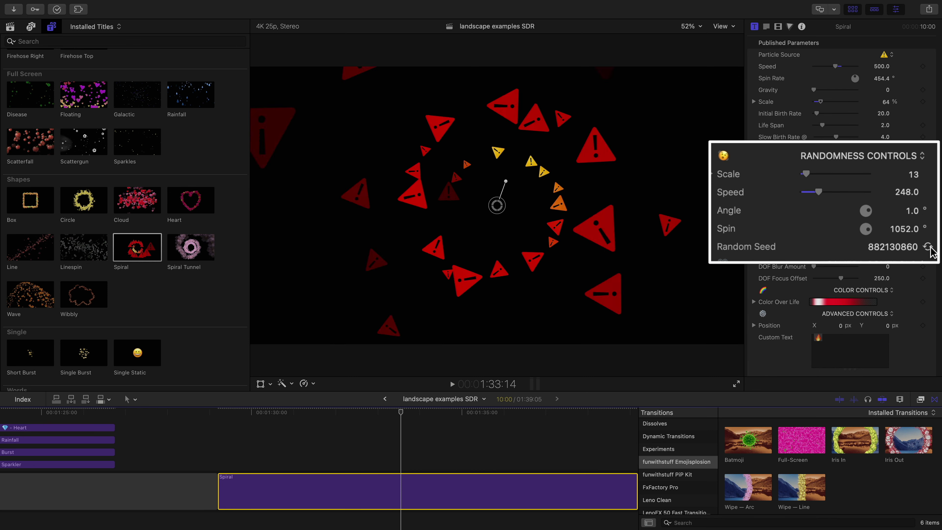
pyautogui.click(931, 248)
pyautogui.click(931, 248)
pyautogui.click(931, 248)
pyautogui.press('space')
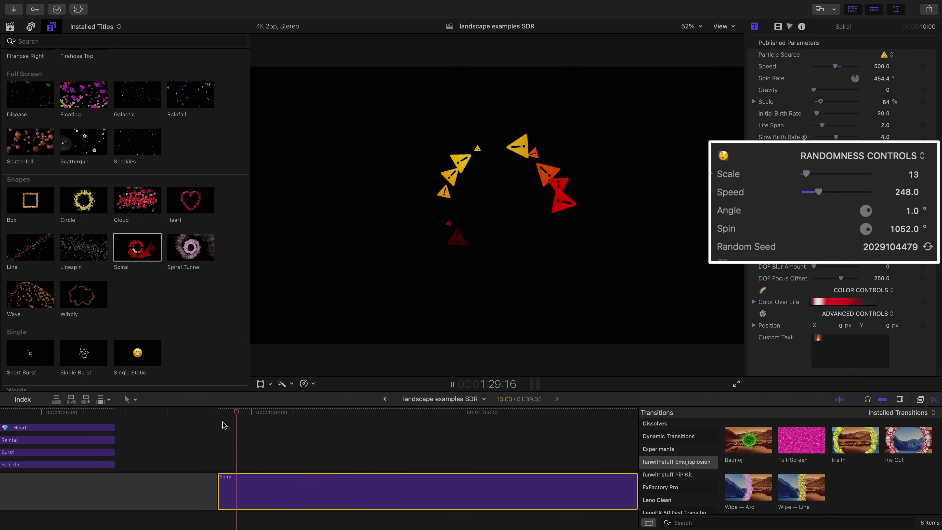
pyautogui.press('space')
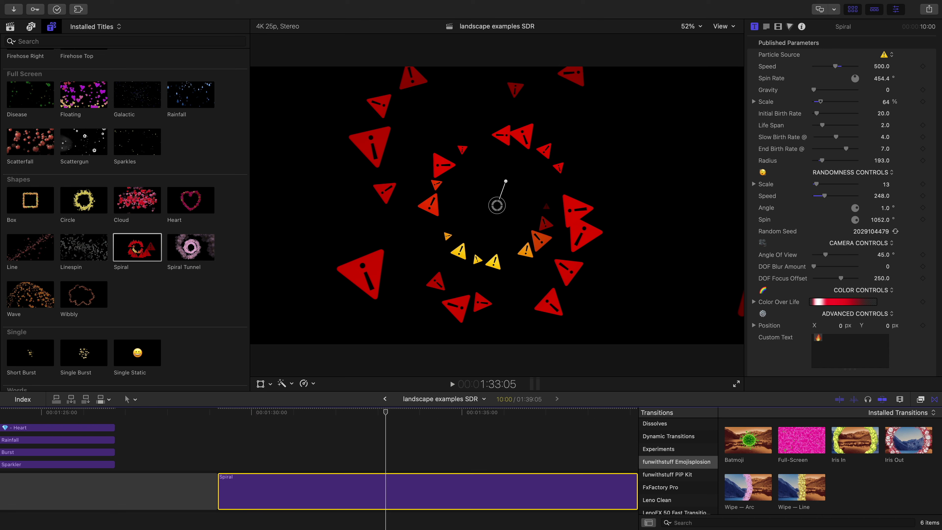
# - Set the Spiral's camera Angle Of View to 22° and play back the title
pyautogui.moveTo(825, 254); pyautogui.dragTo(865, 247)
pyautogui.click(256, 412)
pyautogui.press('space')
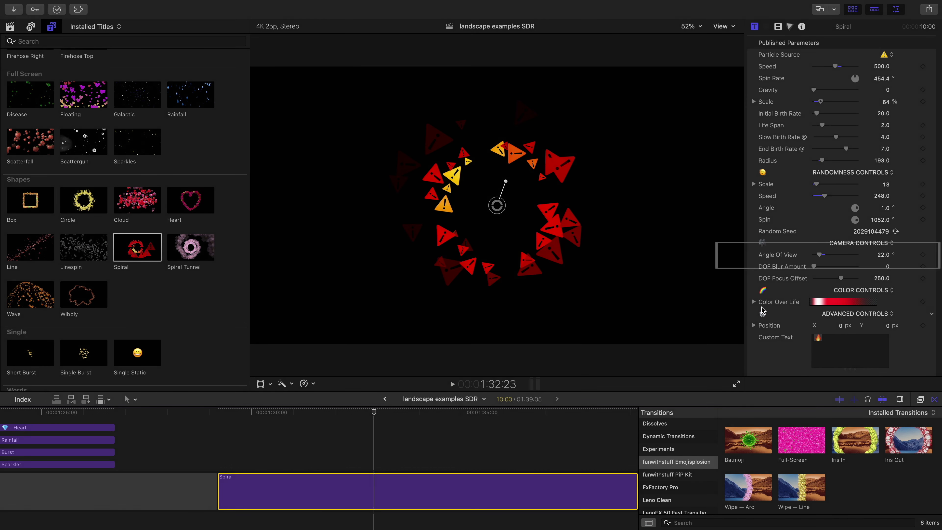
pyautogui.click(754, 301)
pyautogui.scroll(-2, 793, 290)
pyautogui.click(754, 277)
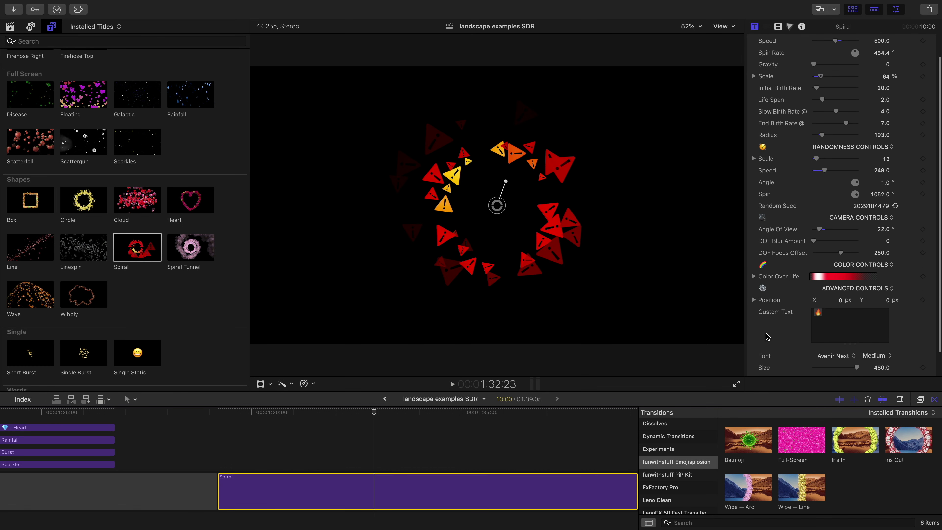
pyautogui.scroll(2, 770, 338)
# - Set the Spiral's DOF Blur Amount to 100 and DOF Focus Offset to 126, and preview the depth of field
pyautogui.moveTo(814, 266); pyautogui.dragTo(849, 277)
pyautogui.click(872, 264)
pyautogui.click(221, 433)
pyautogui.press('space')
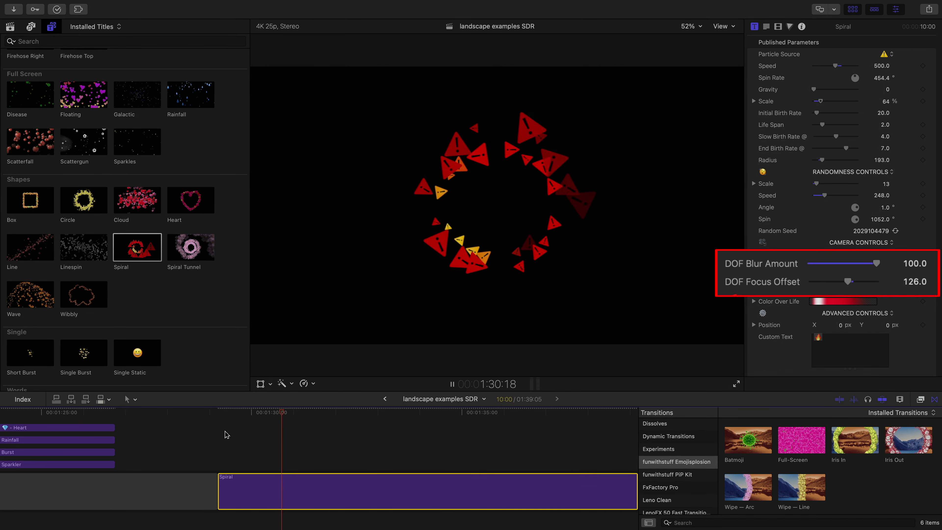
pyautogui.press('space')
pyautogui.press('space')
pyautogui.press('space')
# - Reduce the DOF Blur Amount to its minimum and expand the Color Over Life gradient
pyautogui.moveTo(876, 263); pyautogui.dragTo(803, 263)
pyautogui.click(754, 301)
pyautogui.scroll(-3, 754, 302)
pyautogui.press('/')
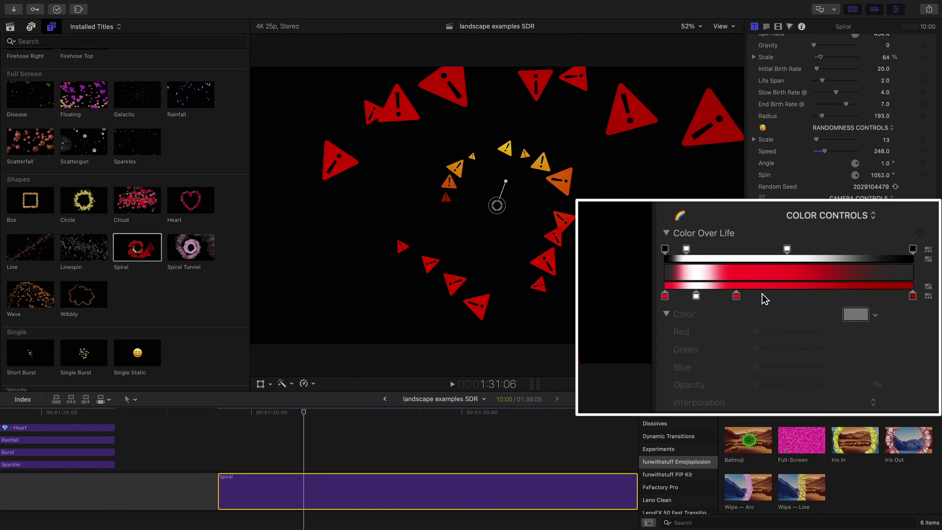
# - Add a blue stop (Red 0.32, Green 0.64, Blue 0.97) to the Color Over Life gradient and remove the red stop just before it
pyautogui.click(820, 297)
pyautogui.rightClick(820, 299)
pyautogui.click(761, 291)
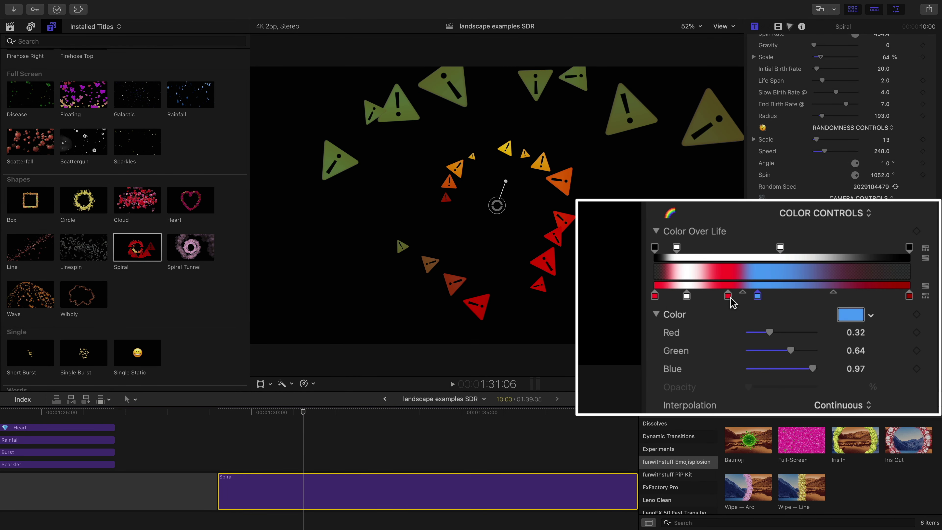
pyautogui.moveTo(729, 296); pyautogui.dragTo(727, 337)
# - Recolor the gradient's white second stop yellow (0.99, 0.95, 0.34) and its first stop pink (0.94, 0.5, 0.94)
pyautogui.rightClick(689, 296)
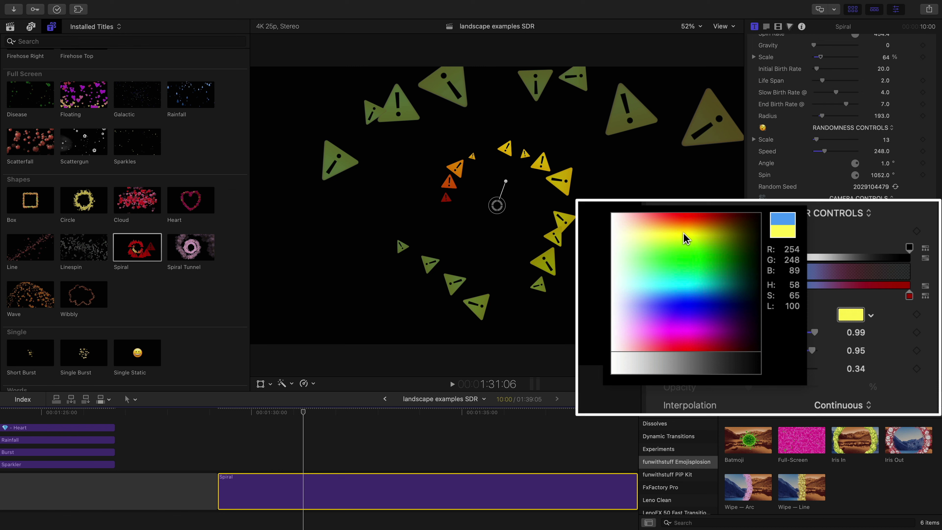
pyautogui.click(688, 238)
pyautogui.rightClick(655, 297)
pyautogui.click(625, 331)
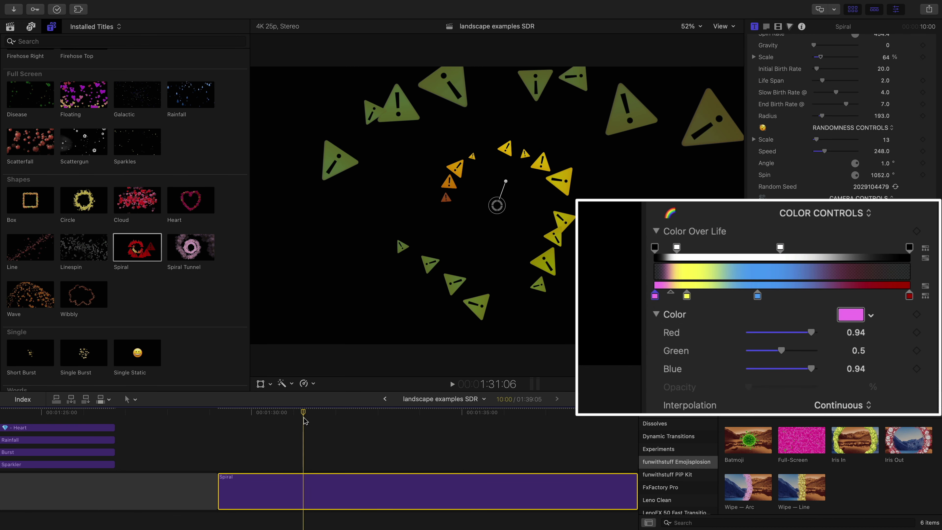
# - Recolor the first three stops of the Color Over Life gradient white
pyautogui.doubleClick(656, 296)
pyautogui.moveTo(594, 362); pyautogui.dragTo(583, 371)
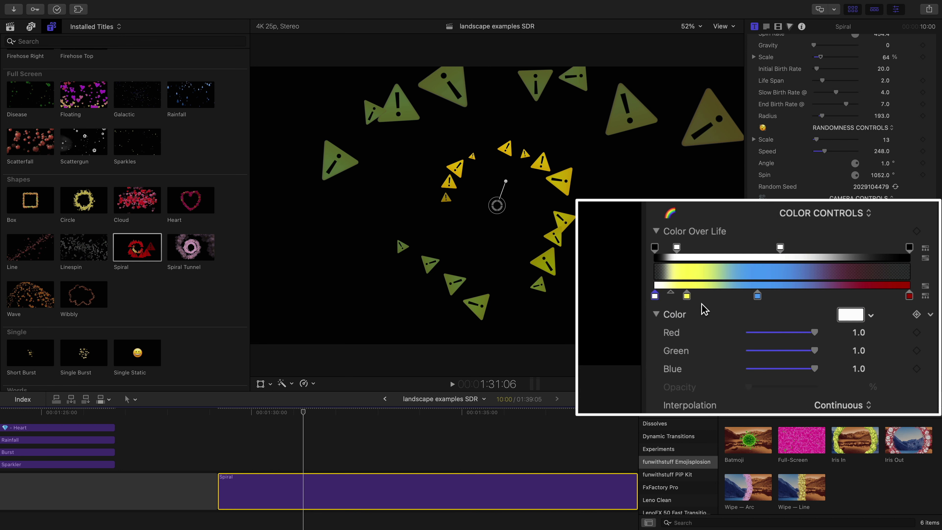
pyautogui.rightClick(687, 296)
pyautogui.click(612, 362)
pyautogui.rightClick(758, 296)
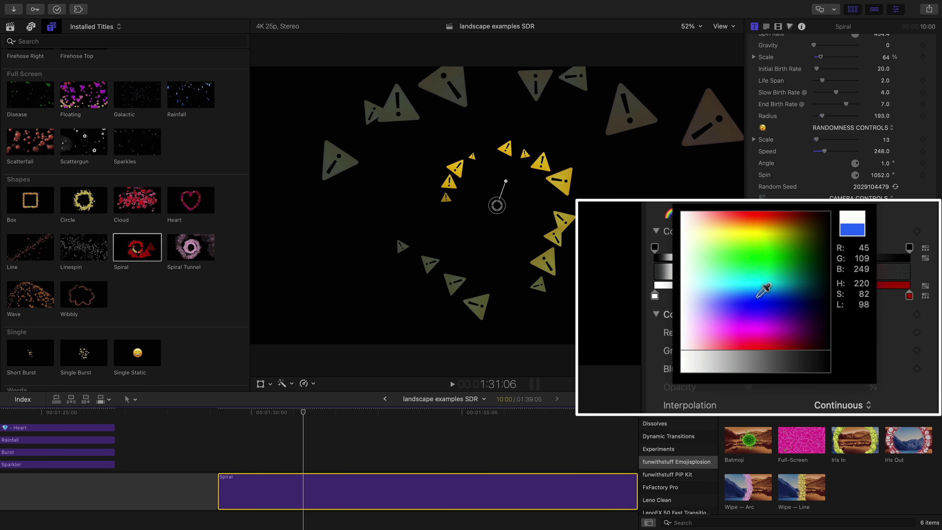
pyautogui.click(683, 361)
# - Shift the gradient's third stop and the midpoint following it earlier, and pull the second stop off the gradient
pyautogui.moveTo(758, 296); pyautogui.dragTo(726, 296)
pyautogui.moveTo(816, 292); pyautogui.dragTo(760, 292)
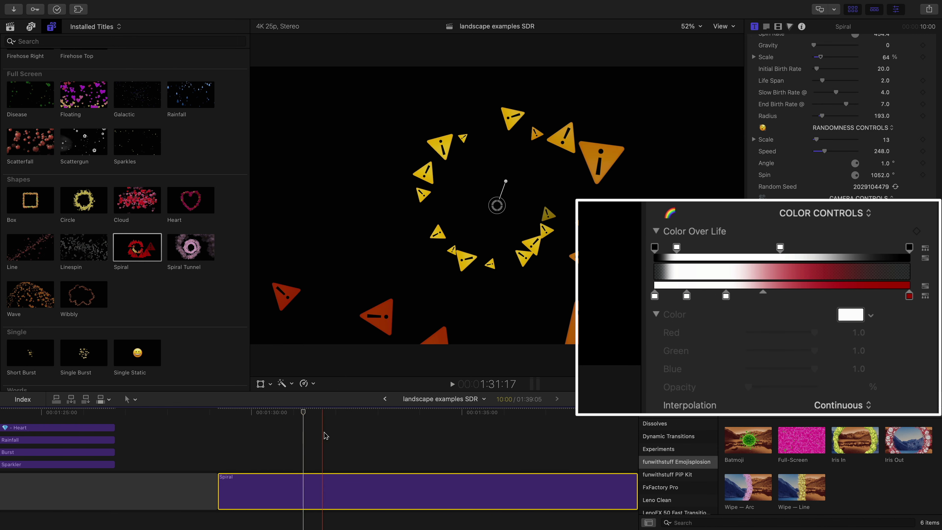
pyautogui.moveTo(687, 296); pyautogui.dragTo(686, 350)
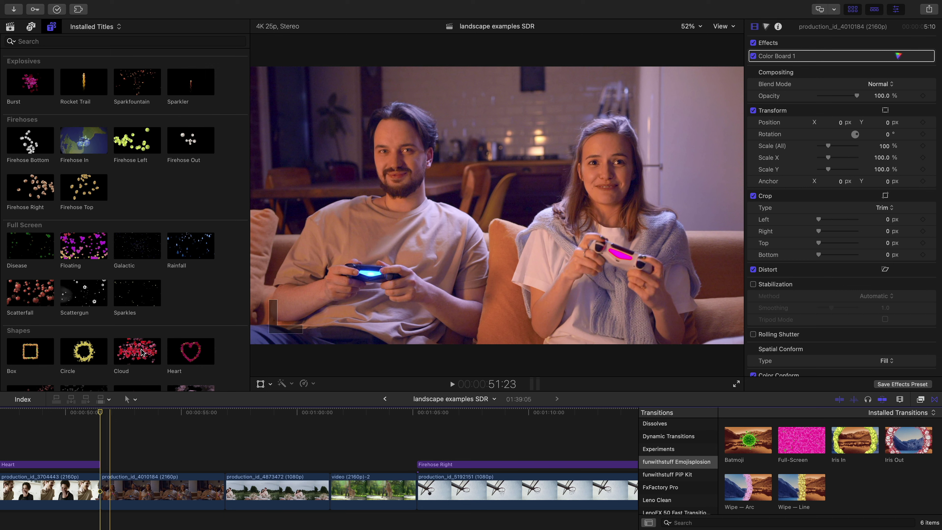
# - Add the Sparkler title above the production_id_4010184 clip and trim it to the clip's end, 5:10 long
pyautogui.moveTo(193, 85); pyautogui.dragTo(104, 461)
pyautogui.moveTo(329, 464); pyautogui.dragTo(225, 464)
pyautogui.press('space')
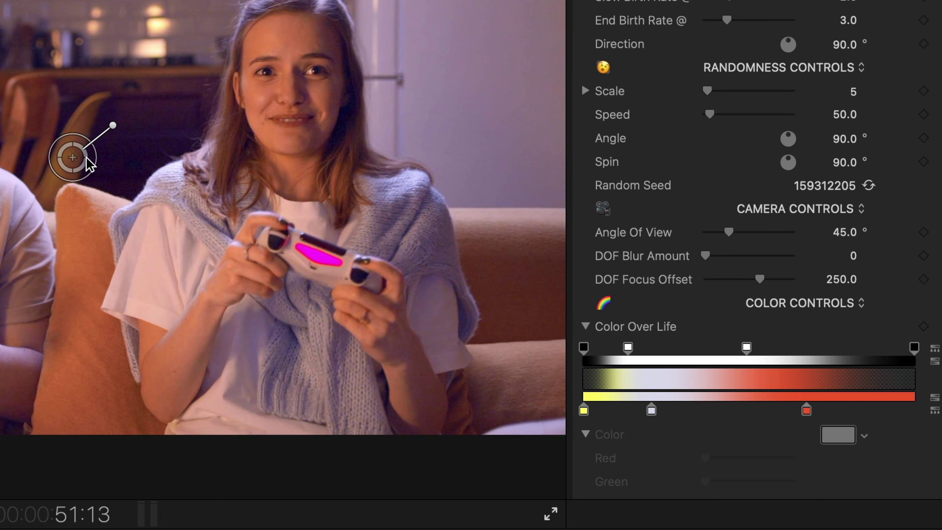
# - Place the Sparkler on the woman's controller at X 0.44, Y -0.18 px, and keyframe its position to X 0.46, Y -0.19 px three frames ahead
pyautogui.moveTo(87, 158); pyautogui.dragTo(323, 256)
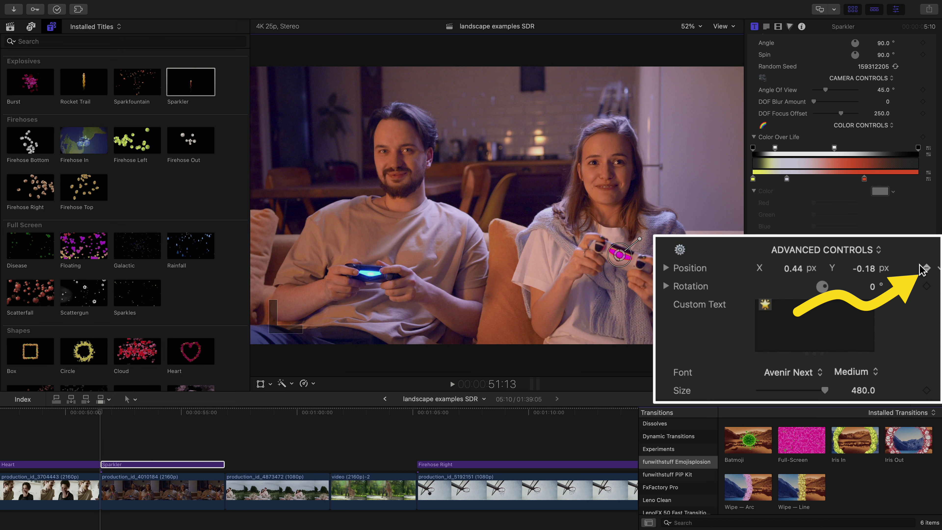
pyautogui.press('Right')
pyautogui.press('Right')
pyautogui.press('Right')
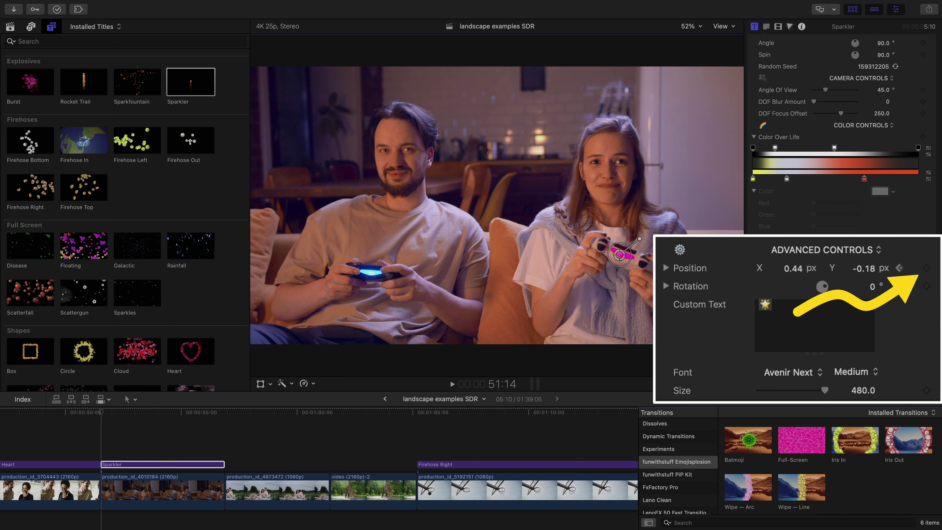
pyautogui.moveTo(625, 260); pyautogui.dragTo(629, 262)
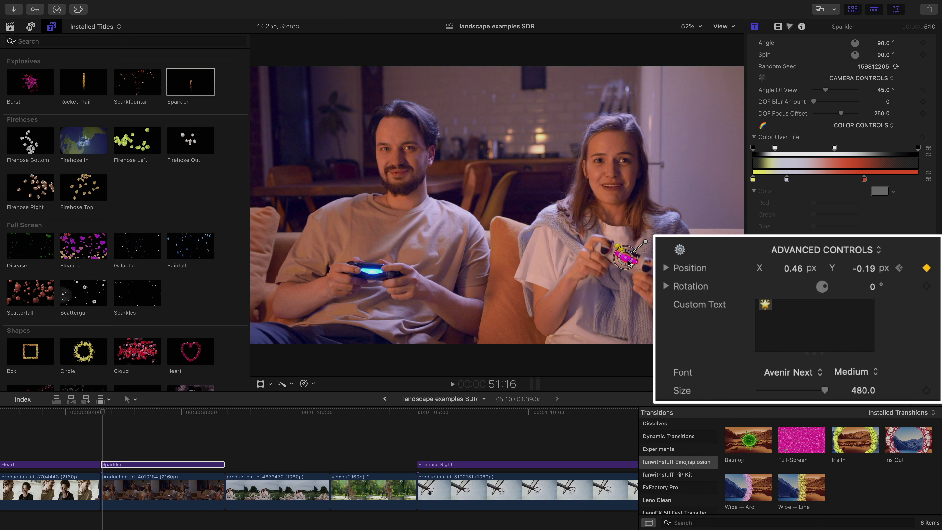
# - Keyframe the Sparkler's position on the woman's controller at 52:00 to X 0.48, Y -0.22 px
pyautogui.press('Right')
pyautogui.press('Right')
pyautogui.press('Right')
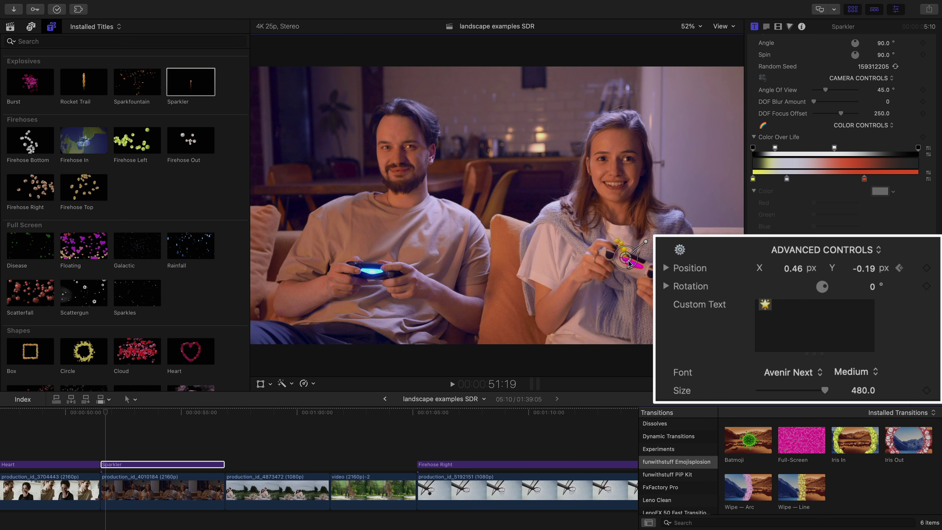
pyautogui.press('Right')
pyautogui.press('Right')
pyautogui.press('Right')
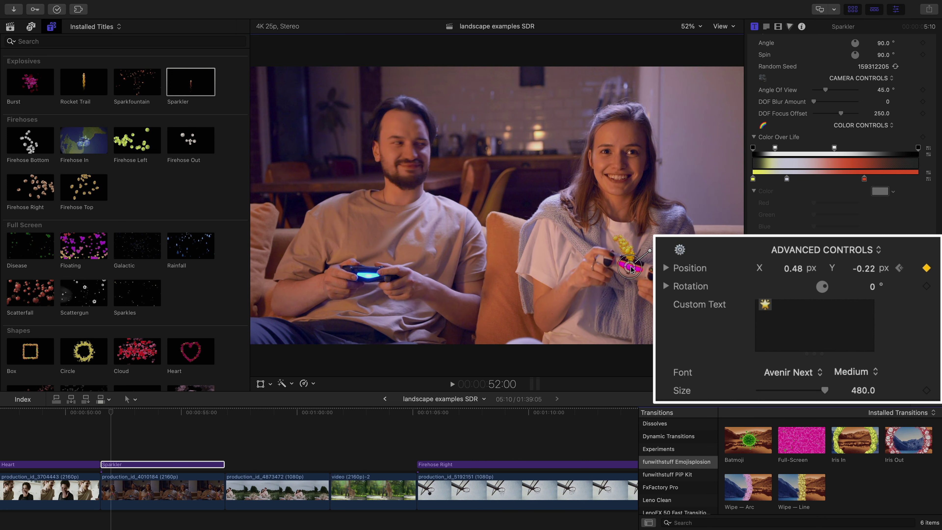
# - Keyframe the Sparkler's position six frames further on, at 52:06, to X 0.48, Y -0.23 px
pyautogui.press('Right')
pyautogui.press('Right')
pyautogui.press('Right')
pyautogui.press('Right')
pyautogui.press('Right')
pyautogui.press('Right')
pyautogui.moveTo(633, 270); pyautogui.dragTo(635, 273)
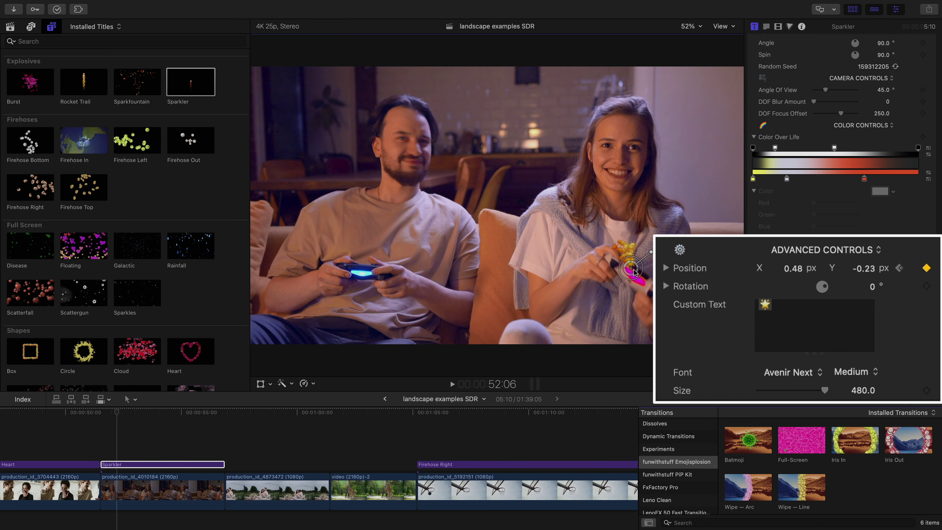
# - Follow the controller with Sparkler position keyframes, X 0.48, Y -0.28 px at 52:08 and X 0.47, Y -0.26 px by 52:11
pyautogui.press('Right')
pyautogui.press('Right')
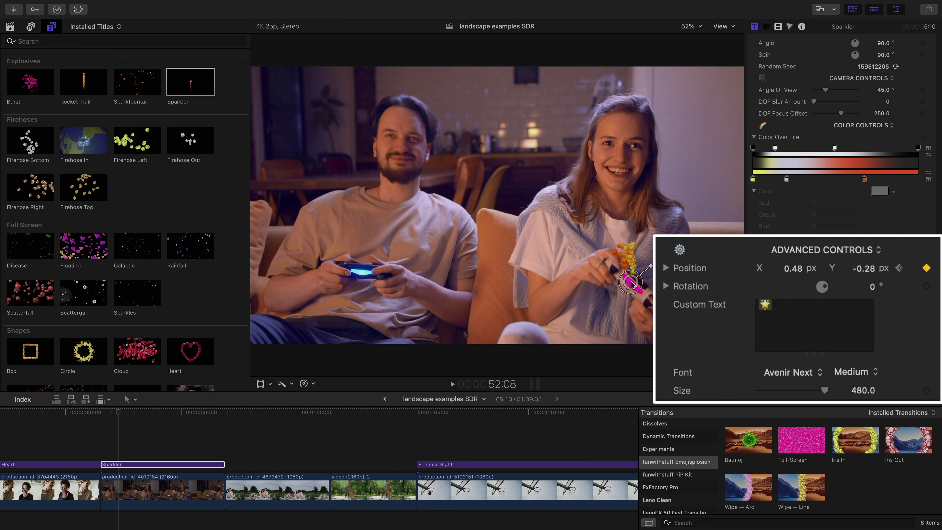
pyautogui.press('Right')
pyautogui.press('Right')
pyautogui.press('Right')
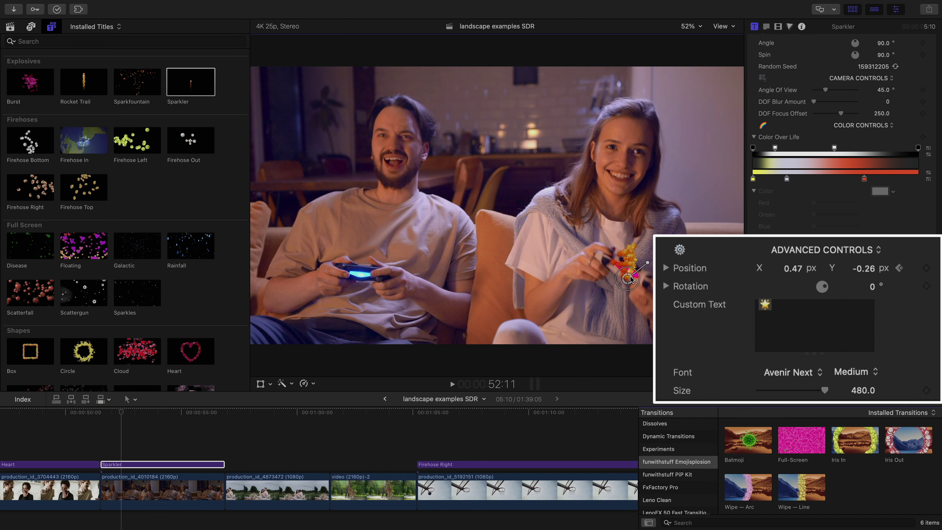
# - Keyframe the Sparkler slightly higher on the controller about five frames further on, and play back the animation
pyautogui.press('Right')
pyautogui.press('Right')
pyautogui.press('Right')
pyautogui.press('Right')
pyautogui.press('Right')
pyautogui.moveTo(628, 276); pyautogui.dragTo(630, 267)
pyautogui.press('space')
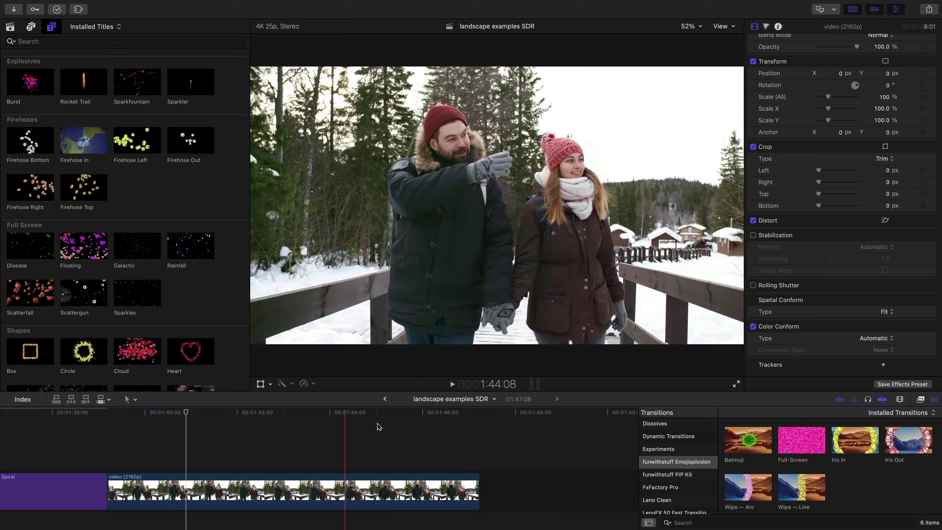
# - Attach the Single Static title to the man's face at 1:40:15 in the snowy bridge clip and analyze the face track
pyautogui.click(173, 416)
pyautogui.scroll(-10, 129, 260)
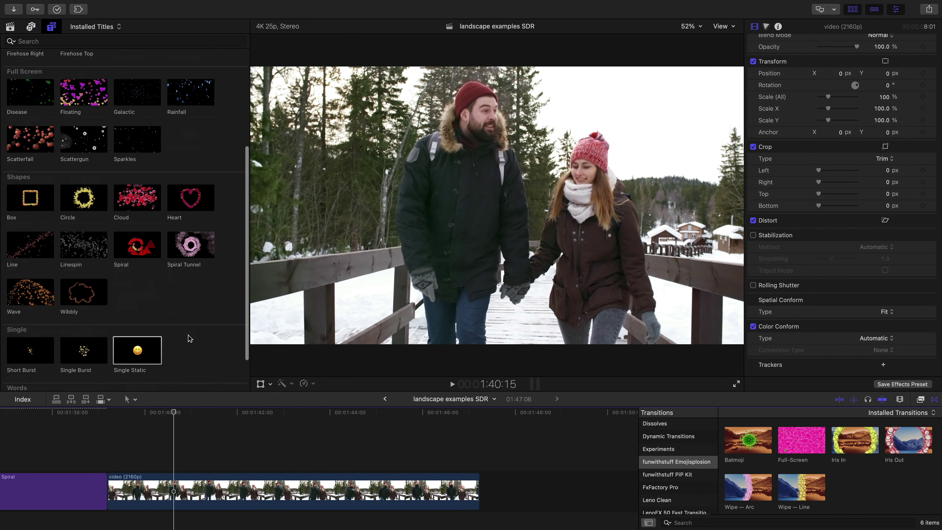
pyautogui.click(136, 307)
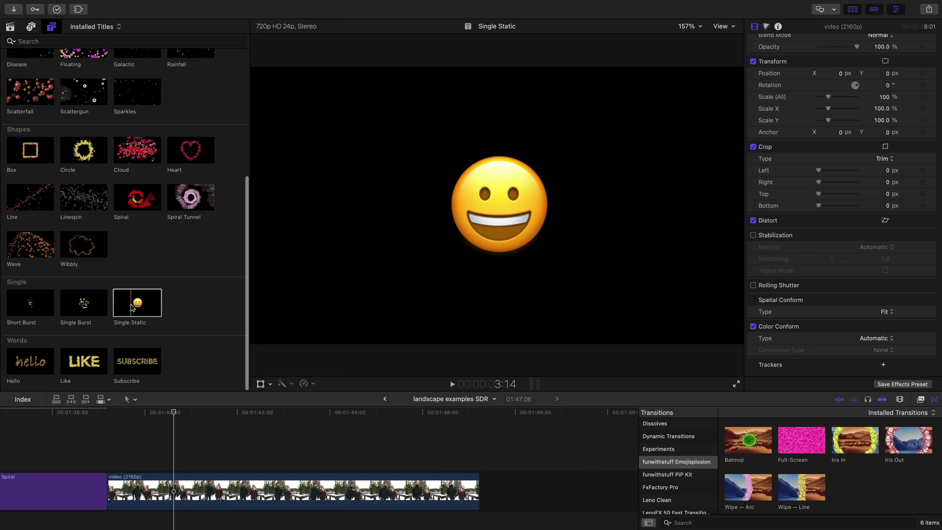
pyautogui.moveTo(133, 308); pyautogui.dragTo(417, 217)
pyautogui.moveTo(485, 125); pyautogui.dragTo(485, 125)
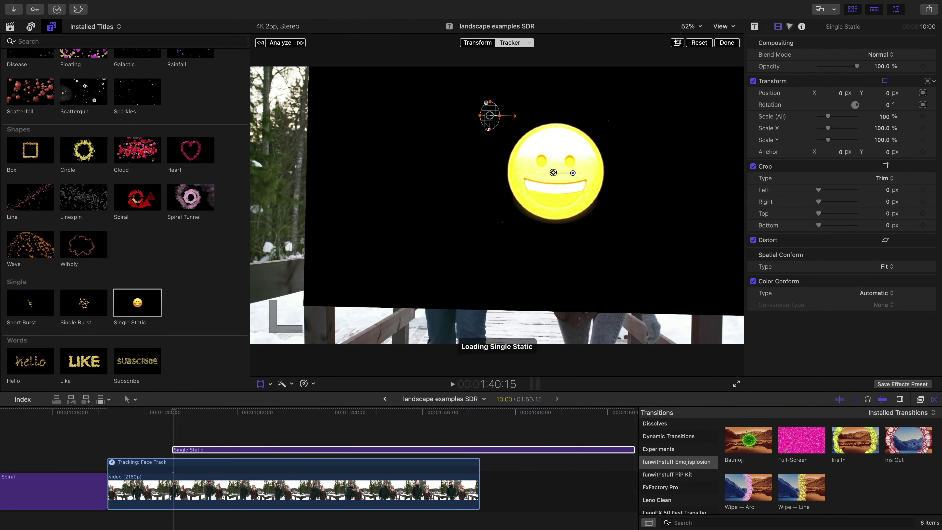
pyautogui.click(283, 42)
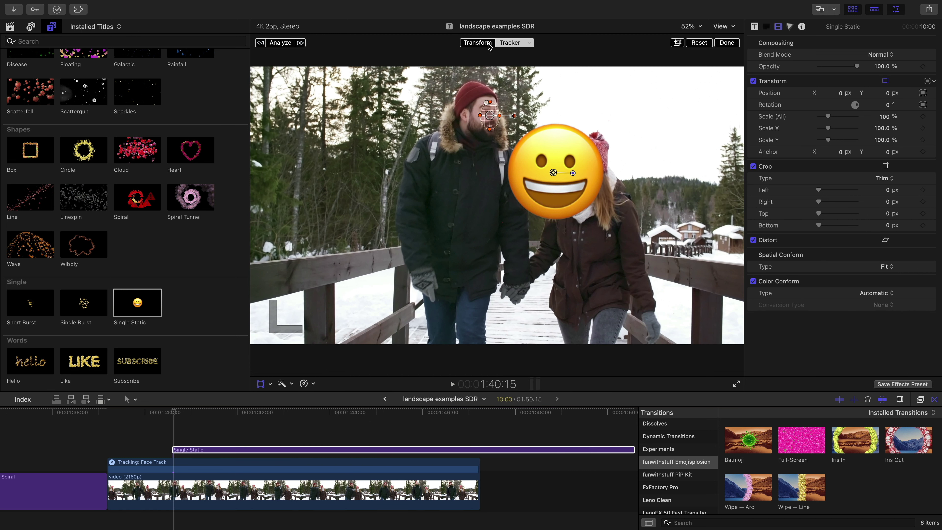
# - Move the tracked emoji over the man's head to X -614.3, Y 478.2 px, finish the transform and fine-tune its placement
pyautogui.moveTo(558, 203); pyautogui.dragTo(481, 143)
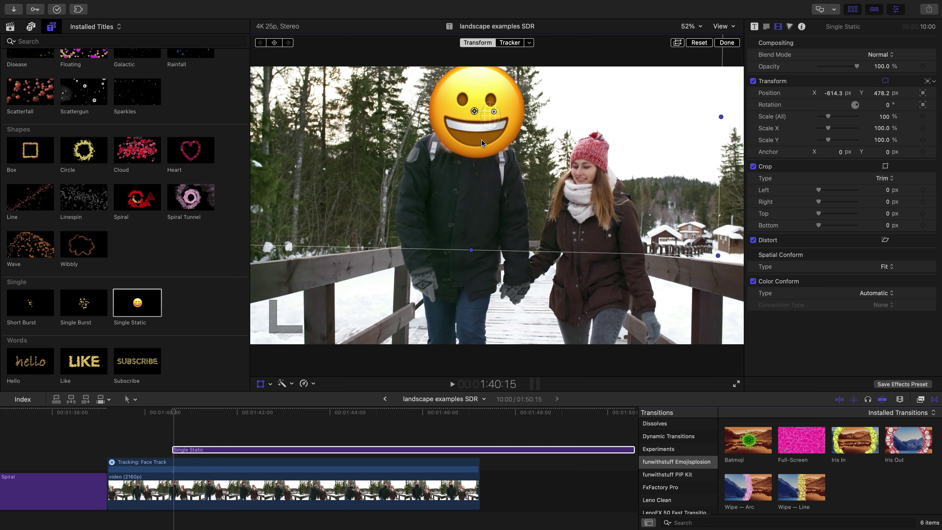
pyautogui.click(727, 43)
pyautogui.moveTo(505, 111); pyautogui.dragTo(519, 115)
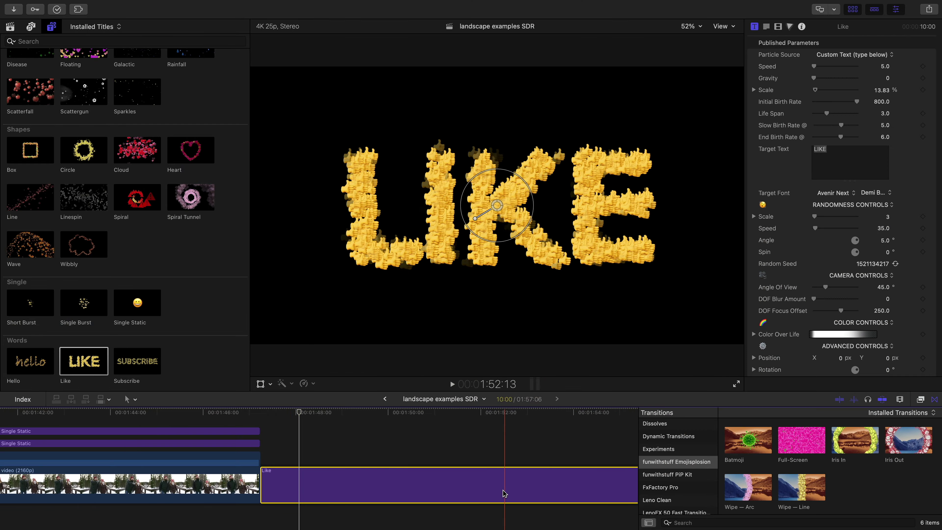
# - Change the Like title's target text to FUN! with Life Span 2.93, Slow Birth Rate 4.77, End Birth Rate 5.86 and a new random seed
pyautogui.doubleClick(850, 154)
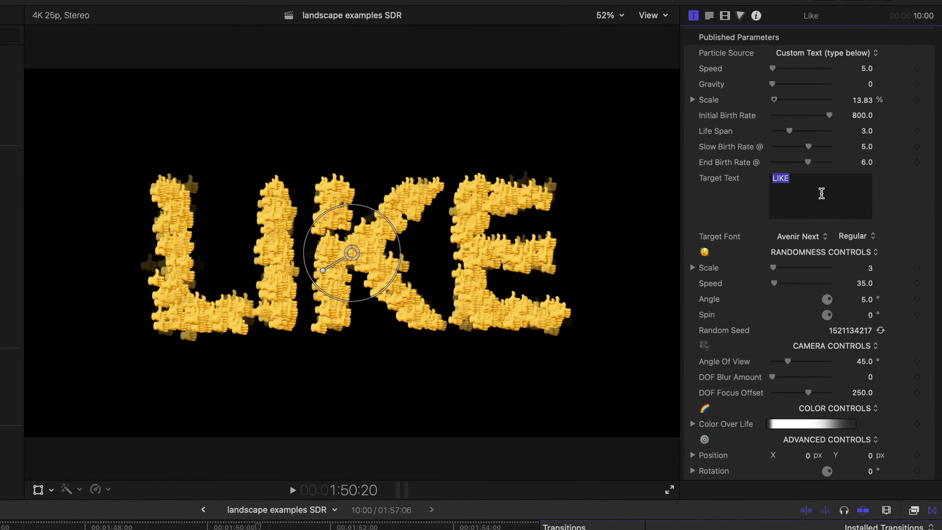
pyautogui.write('FUN')
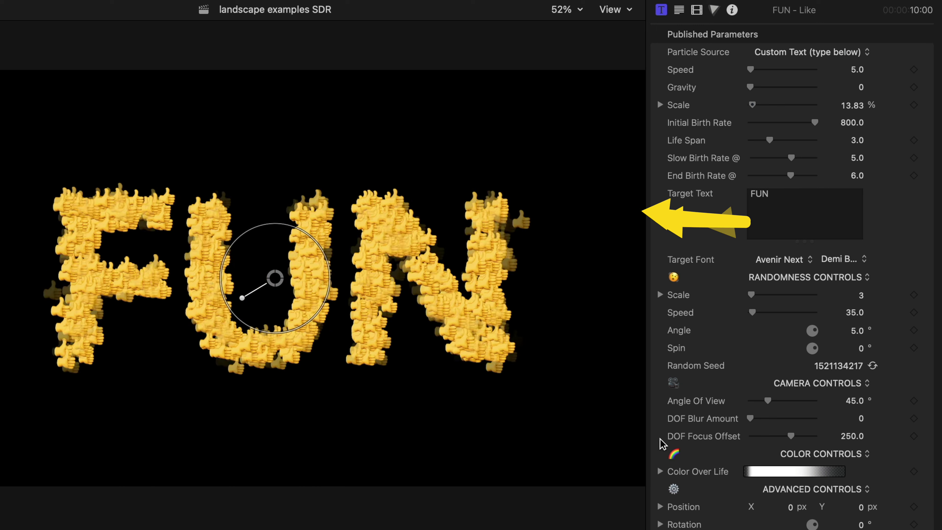
pyautogui.moveTo(770, 140); pyautogui.dragTo(766, 140)
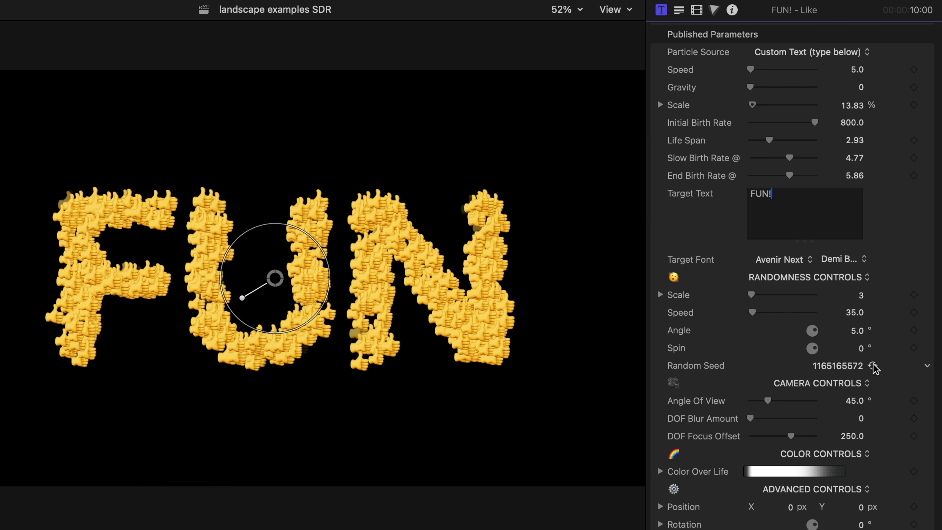
pyautogui.press('space')
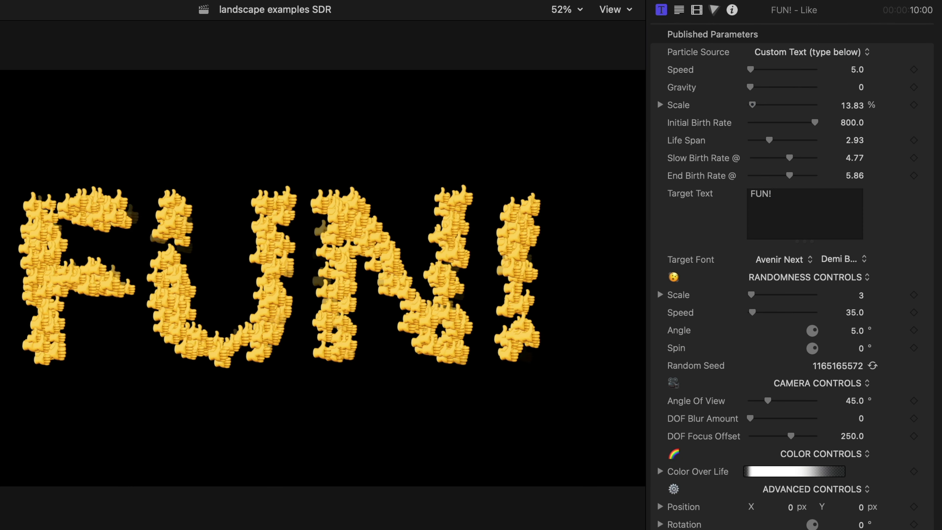
pyautogui.click(805, 59)
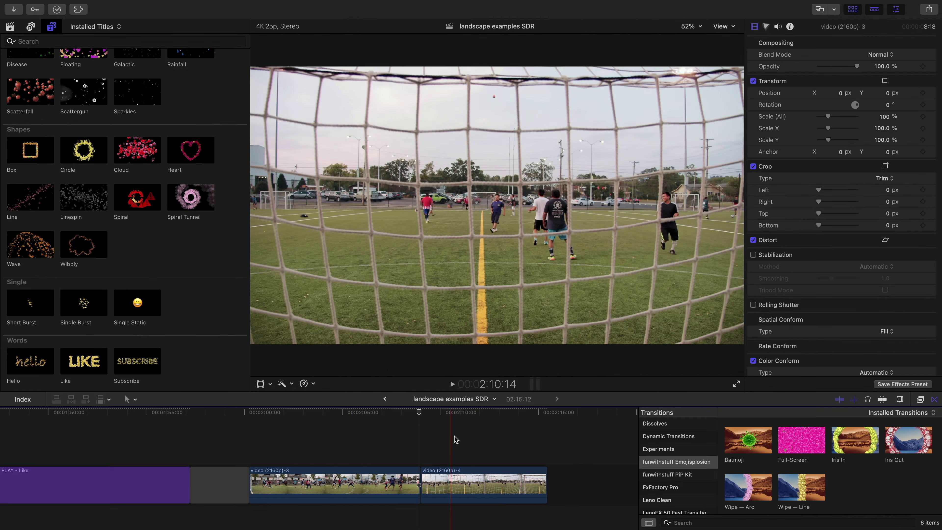
# - Add the Batmoji transition between the video (2160p)-3 and video (2160p)-4 clips and make its particle source the soccer ball
pyautogui.moveTo(748, 441); pyautogui.dragTo(427, 478)
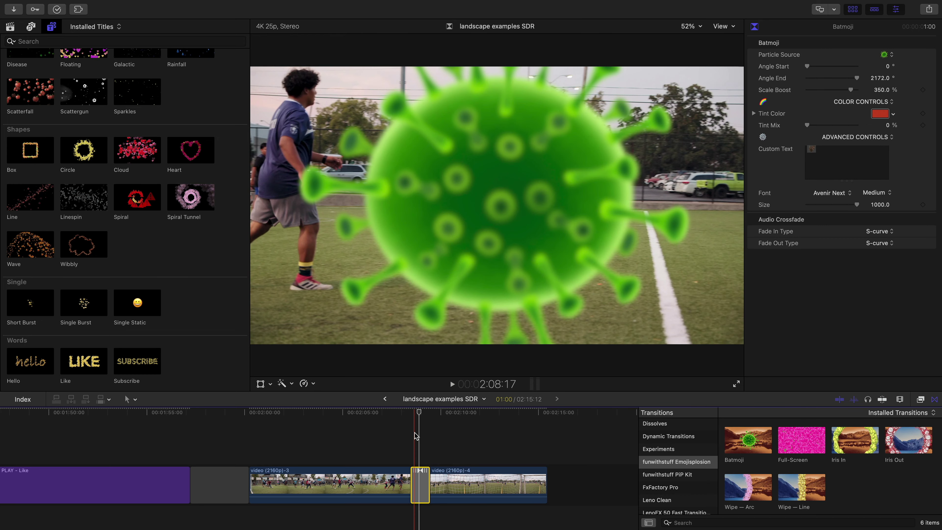
pyautogui.click(884, 56)
pyautogui.click(883, 39)
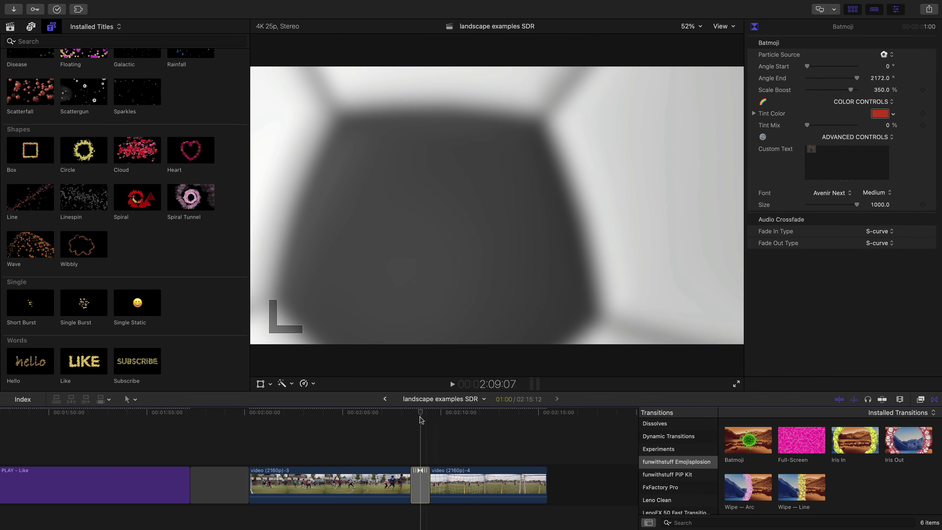
# - Replace the transition between the soccer clips with a 1:21 Full-Screen transition that uses the soccer ball as particle source
pyautogui.moveTo(798, 445); pyautogui.dragTo(418, 483)
pyautogui.click(884, 55)
pyautogui.click(883, 39)
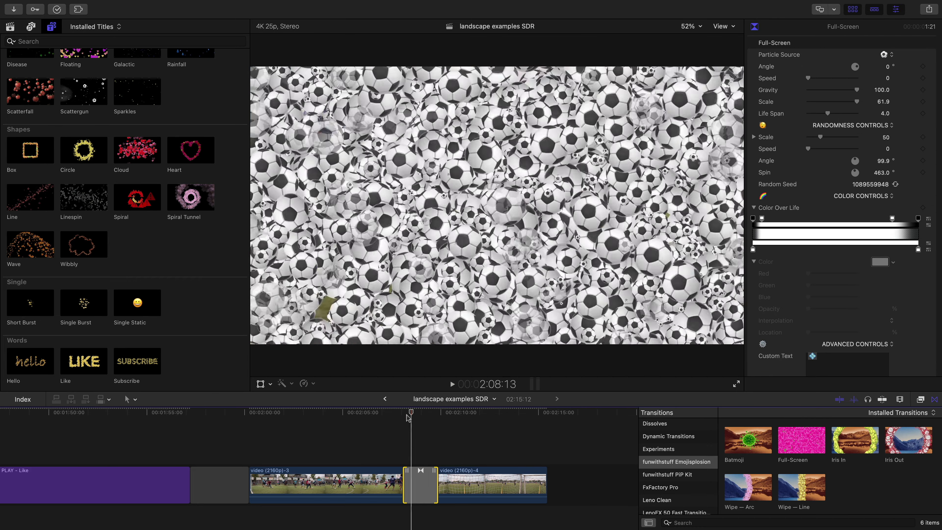
pyautogui.click(422, 440)
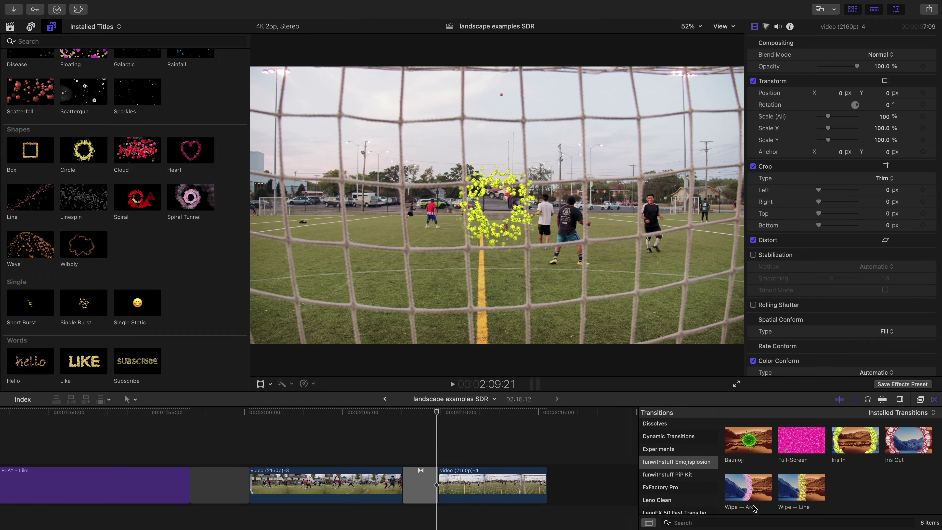
# - Swap the soccer transition for Wipe — Arc with the soccer ball as particle source and an Arc Angle of 49°
pyautogui.click(885, 55)
pyautogui.click(896, 177)
pyautogui.moveTo(886, 66); pyautogui.dragTo(886, 49)
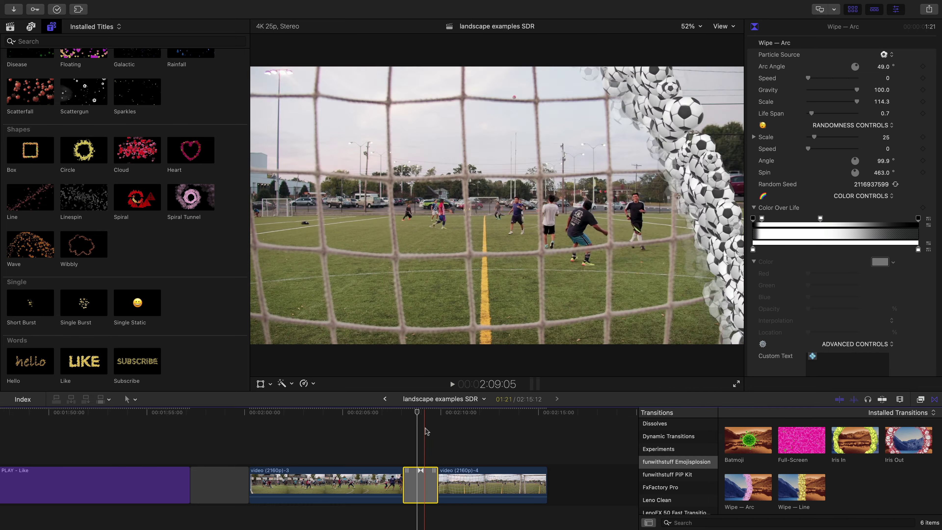
pyautogui.click(415, 430)
# - Replace the soccer transition with Wipe — Line, using the soccer ball as particle source and a Line Angle of 285°
pyautogui.moveTo(794, 494); pyautogui.dragTo(415, 487)
pyautogui.click(884, 55)
pyautogui.click(855, 219)
pyautogui.click(429, 480)
pyautogui.moveTo(888, 68); pyautogui.dragTo(887, 13)
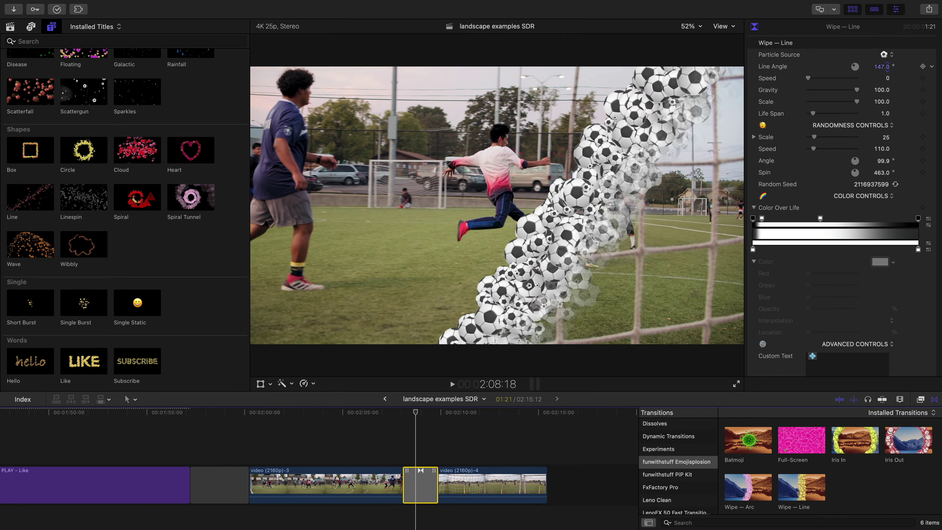
pyautogui.moveTo(920, 66); pyautogui.dragTo(935, 66)
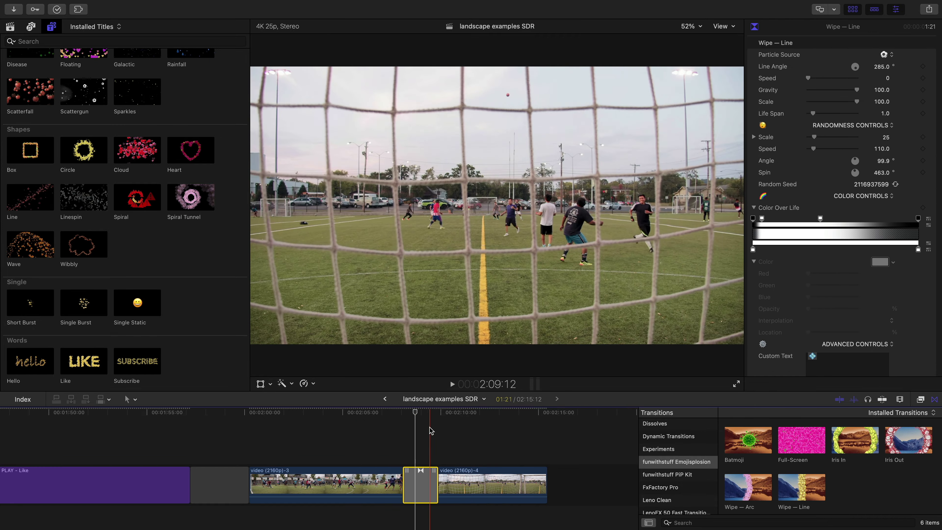